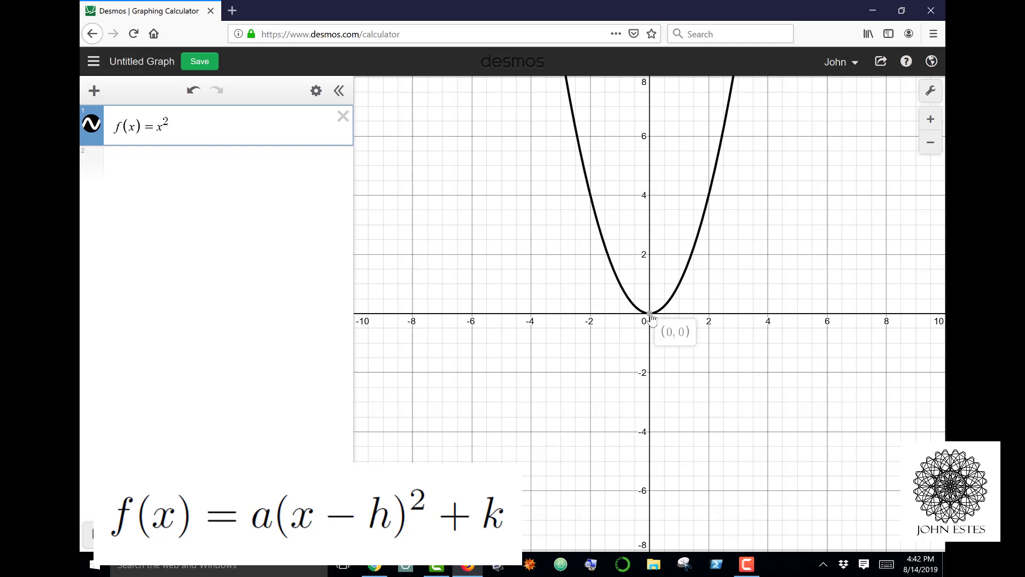
Step: Graph a second function g(x) = (x − 3)^2 and show the coordinates of its vertex
click(125, 163)
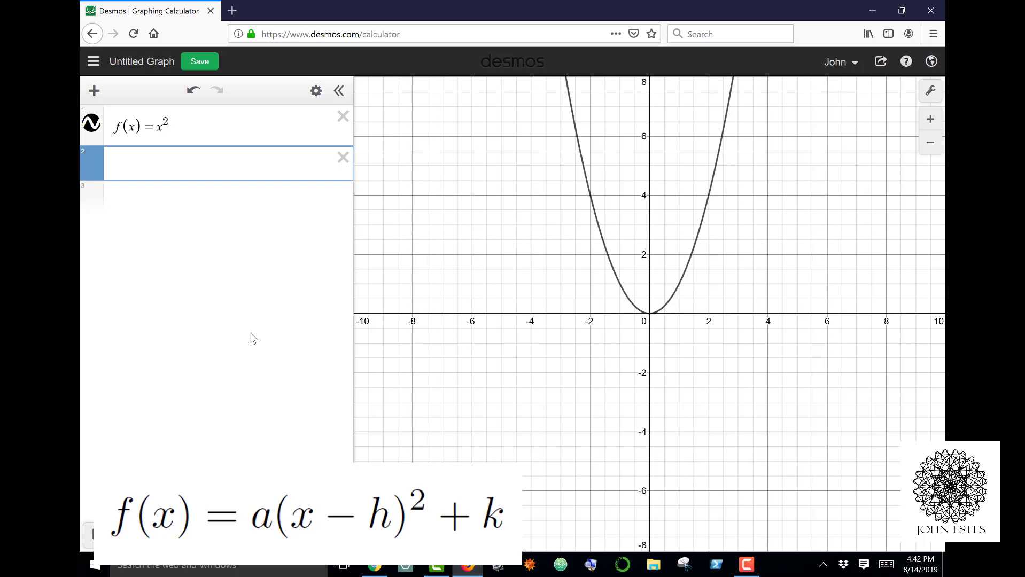
text(g(x))
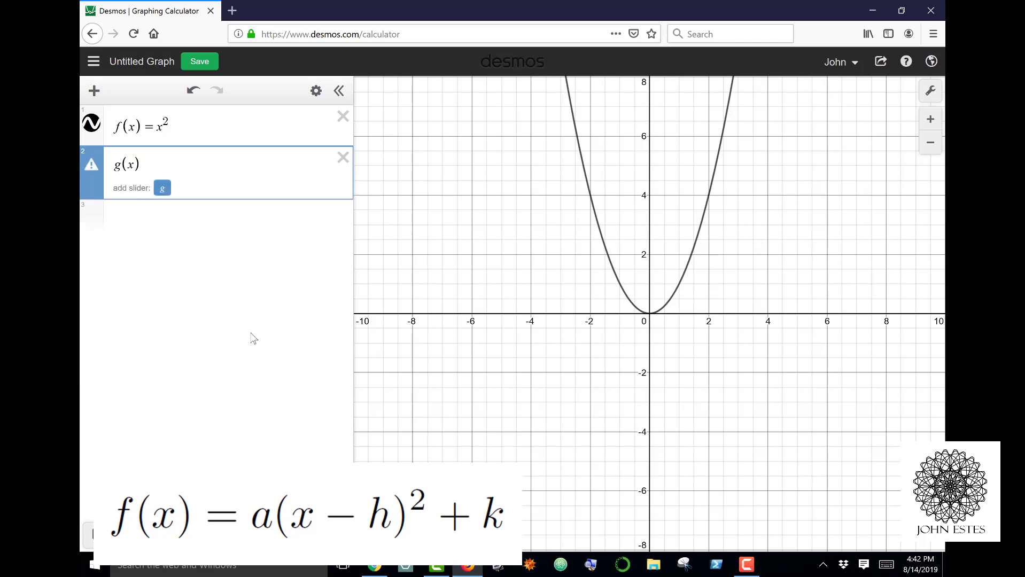
text(=(x-3)
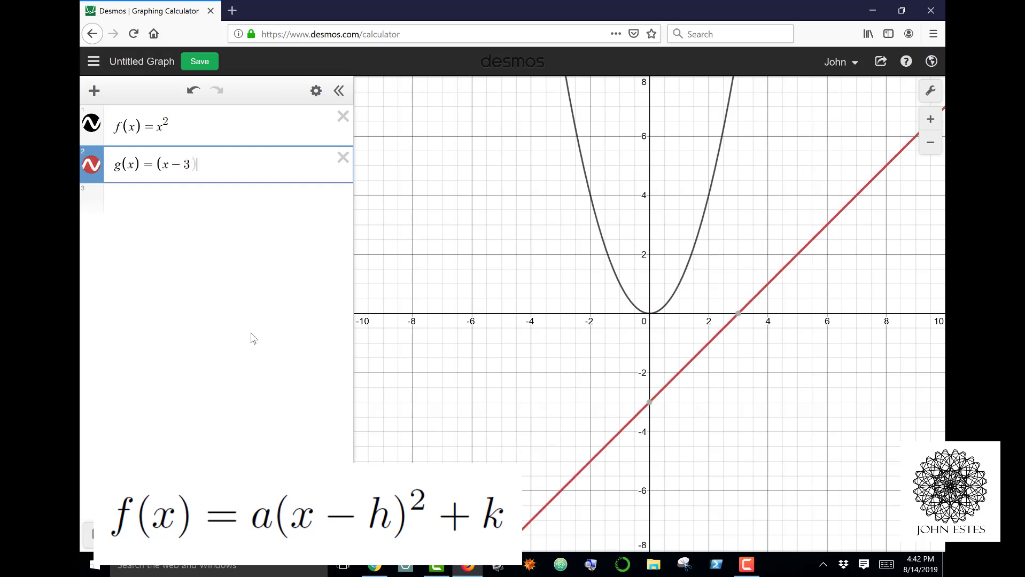
text()^2)
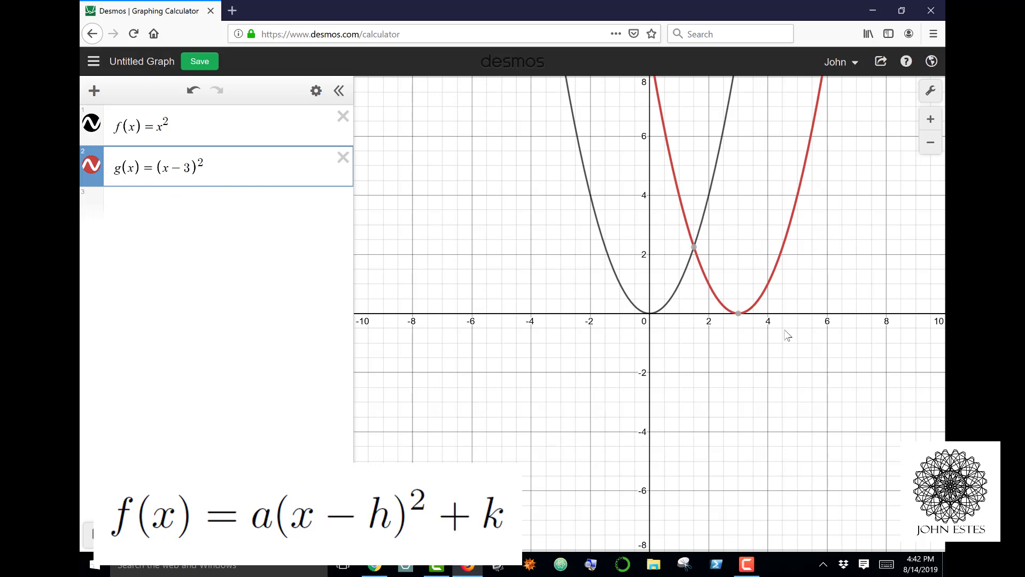
drag(886, 262, 738, 367)
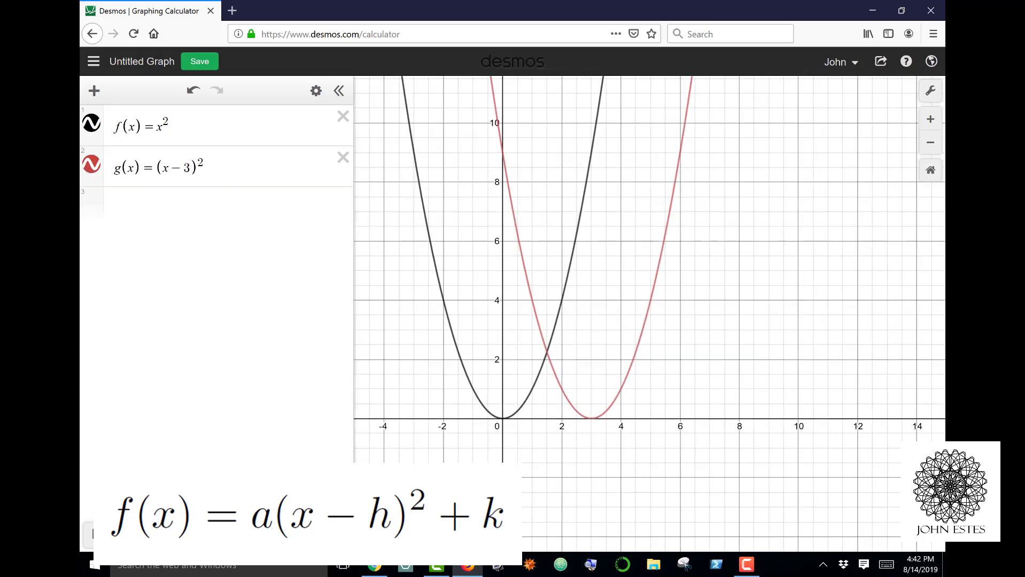
drag(482, 268, 537, 277)
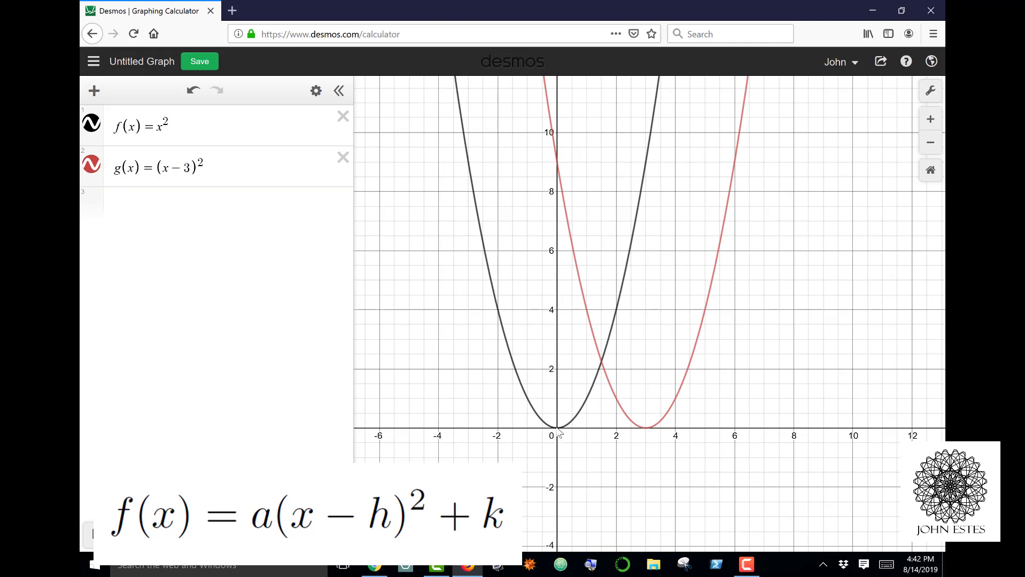
click(647, 431)
click(647, 429)
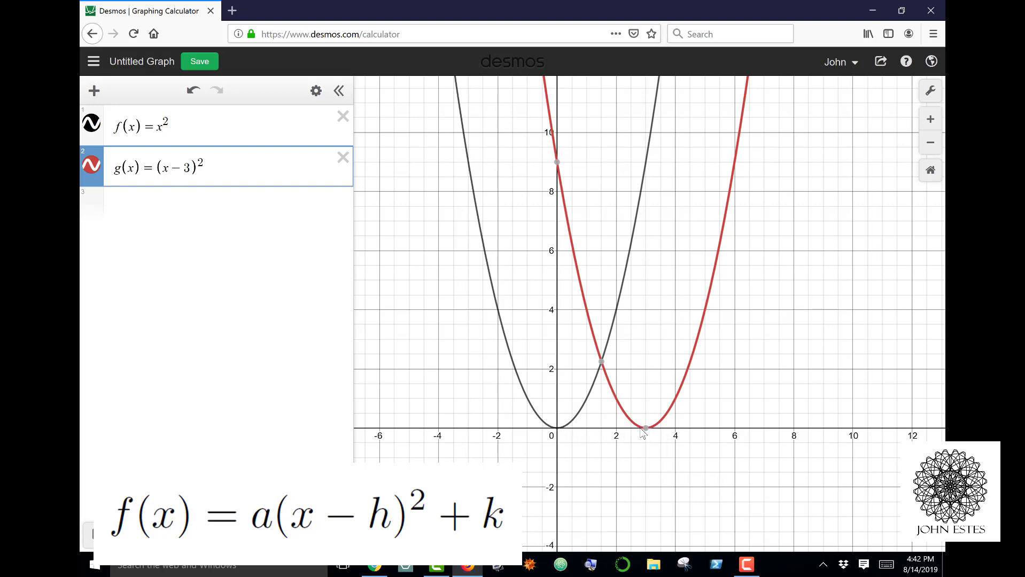
mouse_move(645, 430)
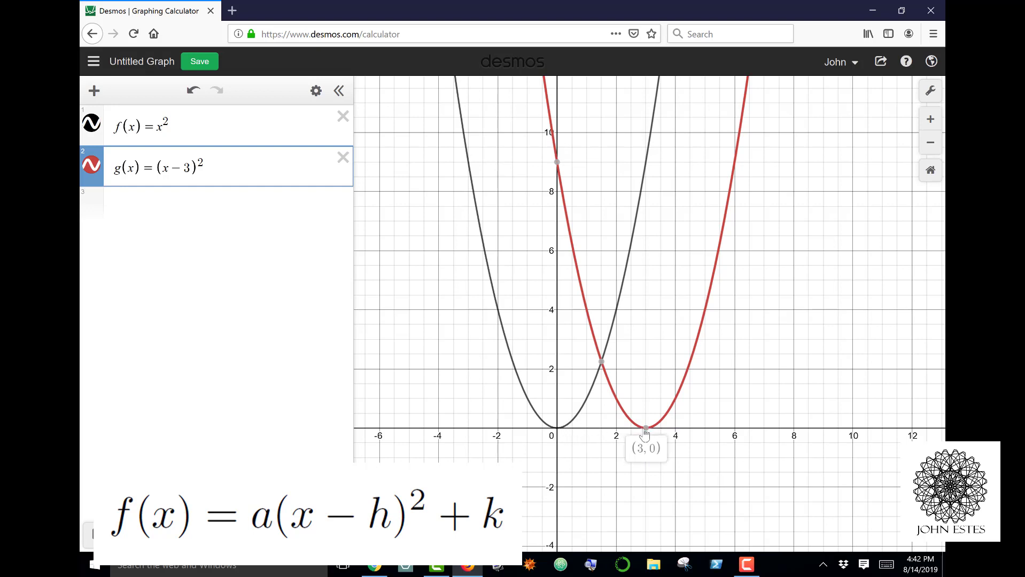
Step: Graph a third function h(x) = (x + 3)^2 and show the coordinates of its vertex
click(123, 208)
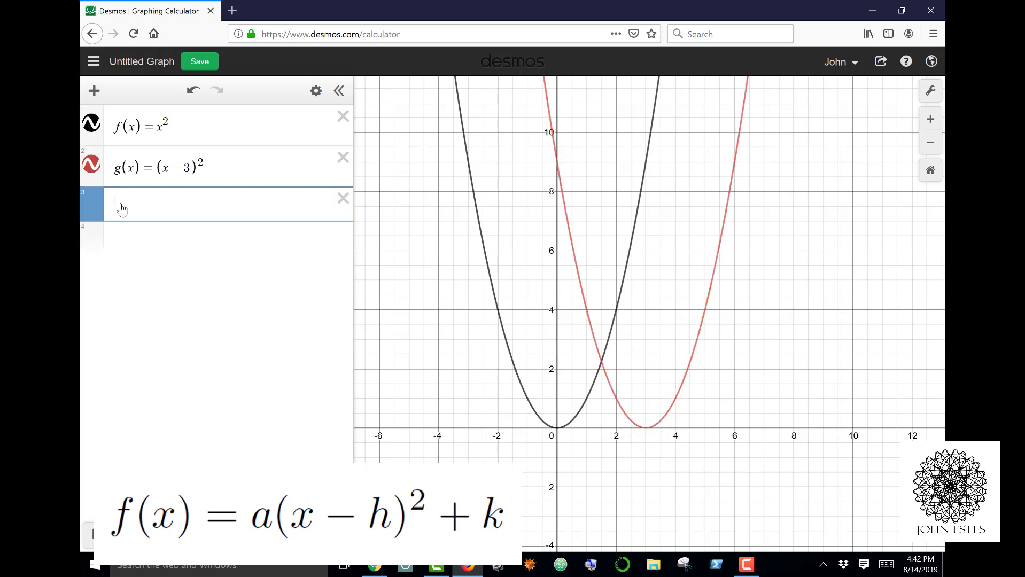
text(h(x))
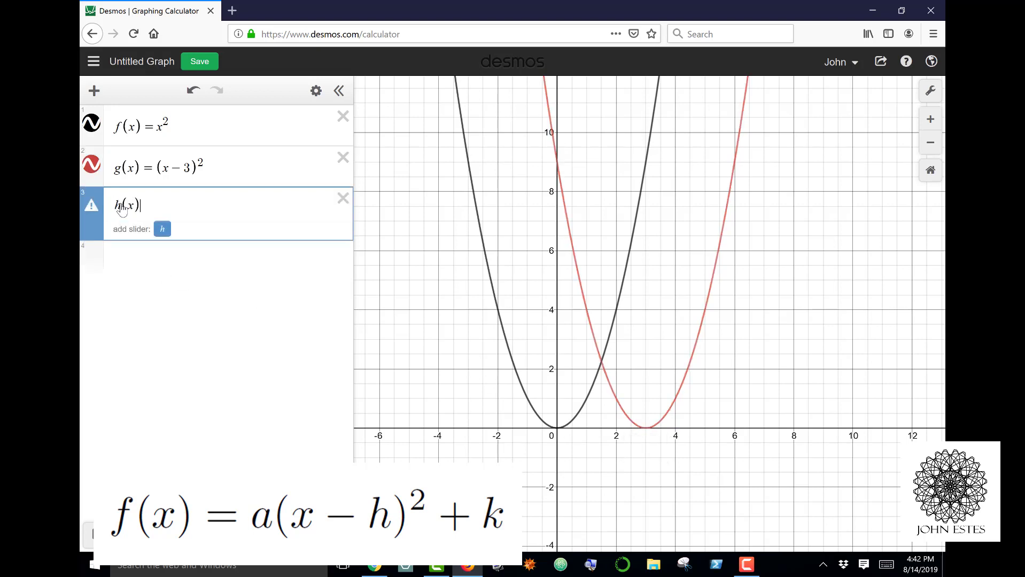
text(=()
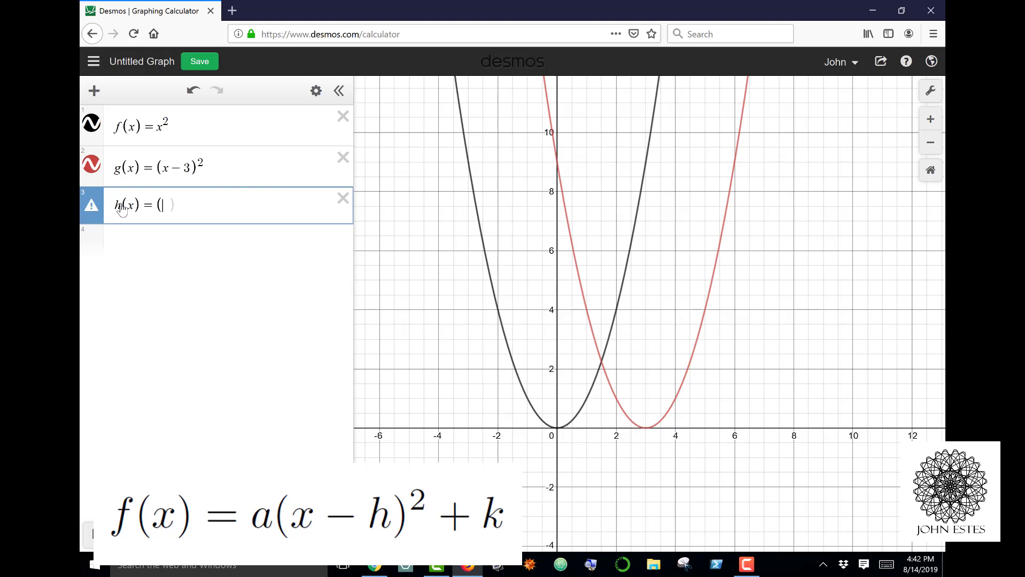
text(x)
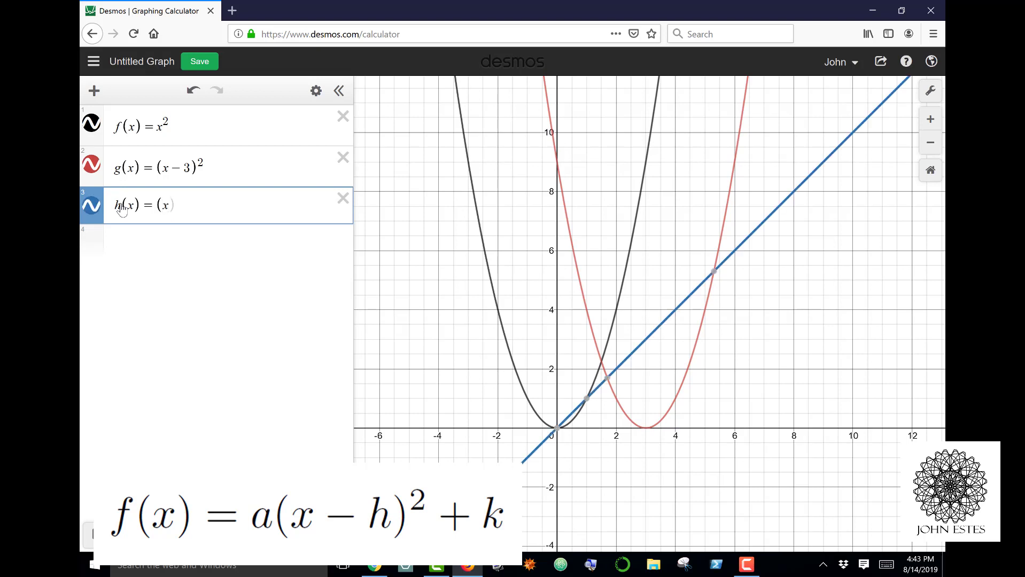
text(+3)
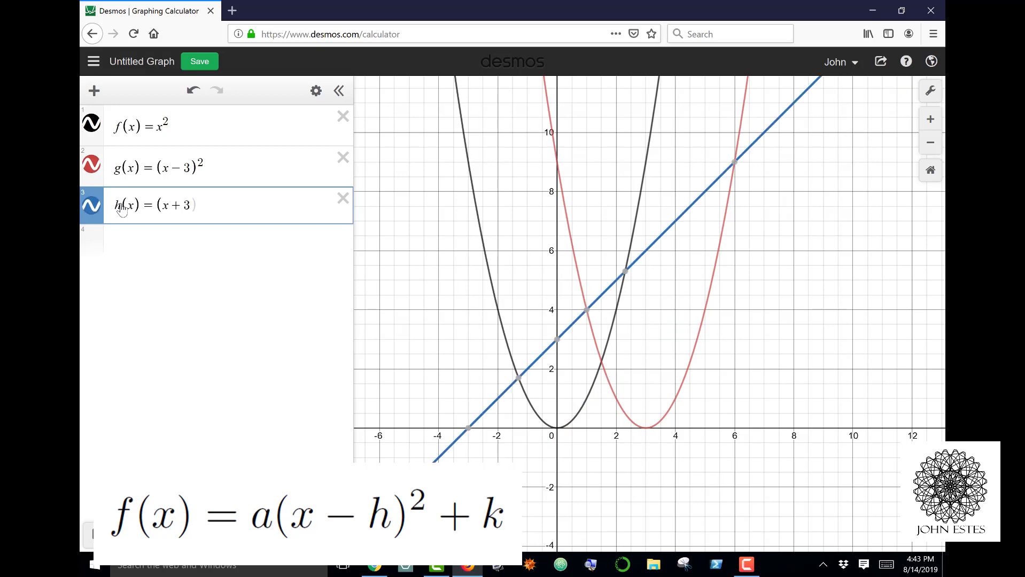
text()^2)
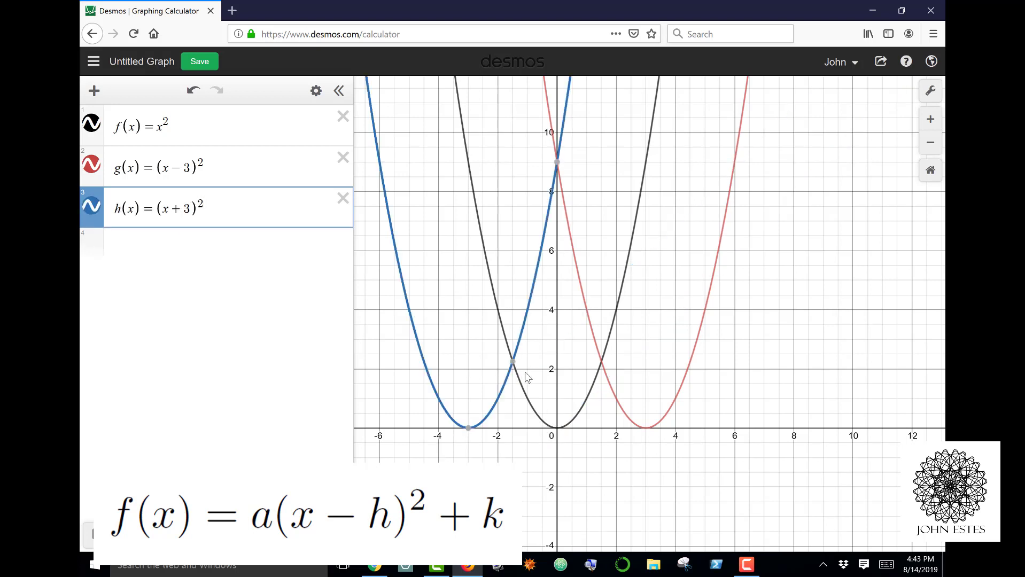
click(468, 428)
mouse_move(468, 429)
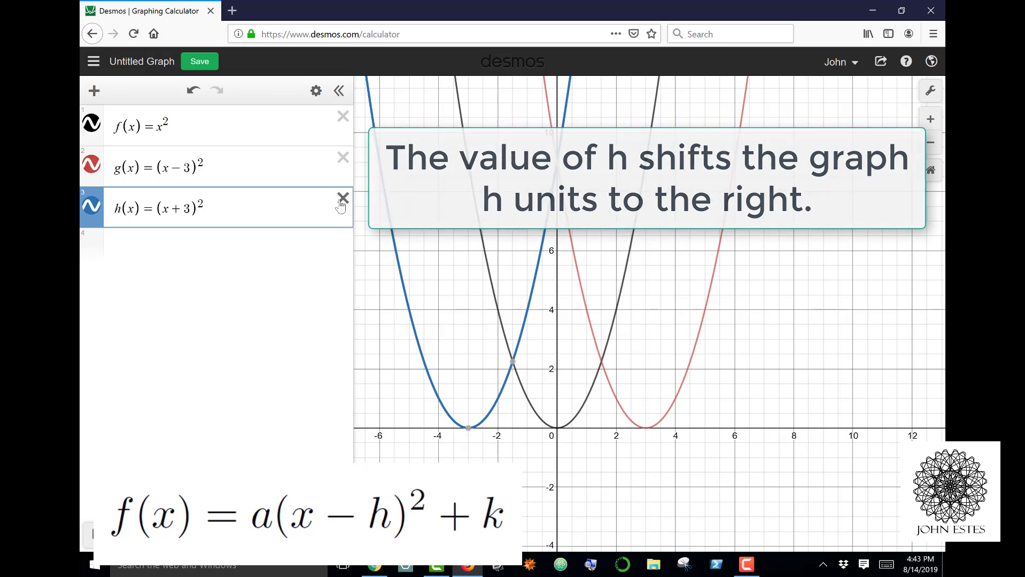
Step: Change g(x) to x^2 + 1 and delete the h(x) expression, leaving only f(x) and g(x) for comparison
click(216, 166)
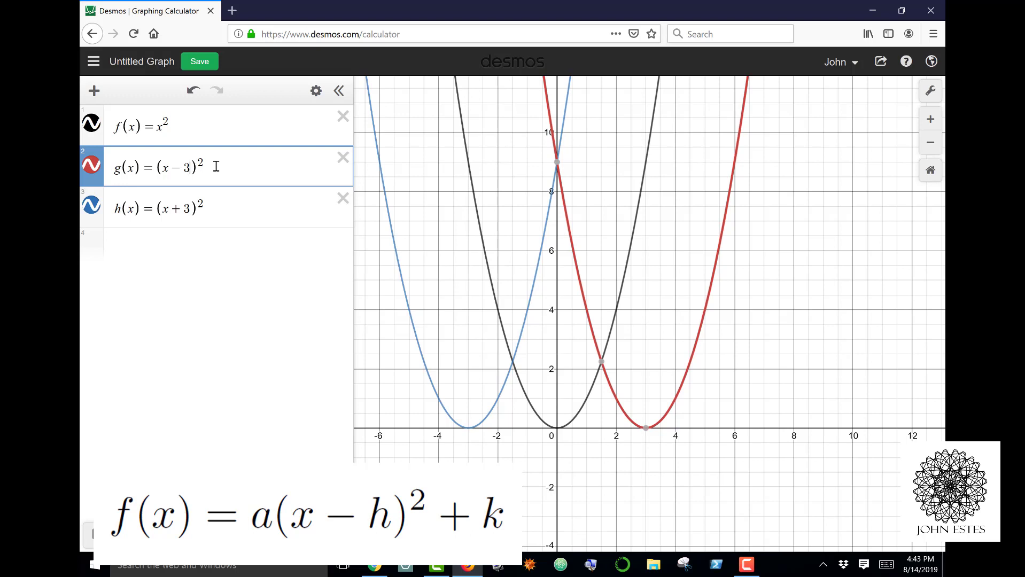
key(BackSpace)
key(BackSpace)
key(Delete)
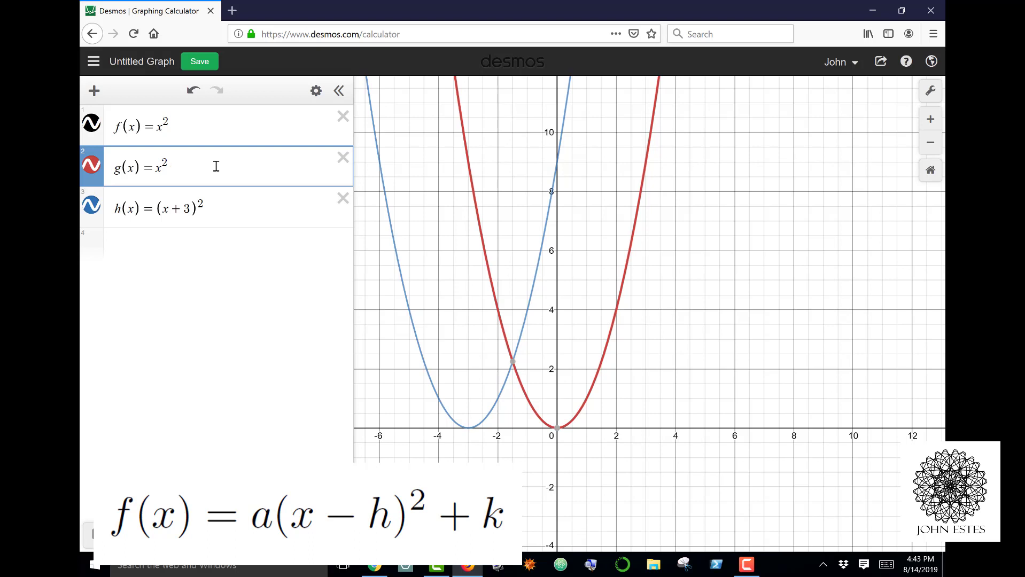
text(+1)
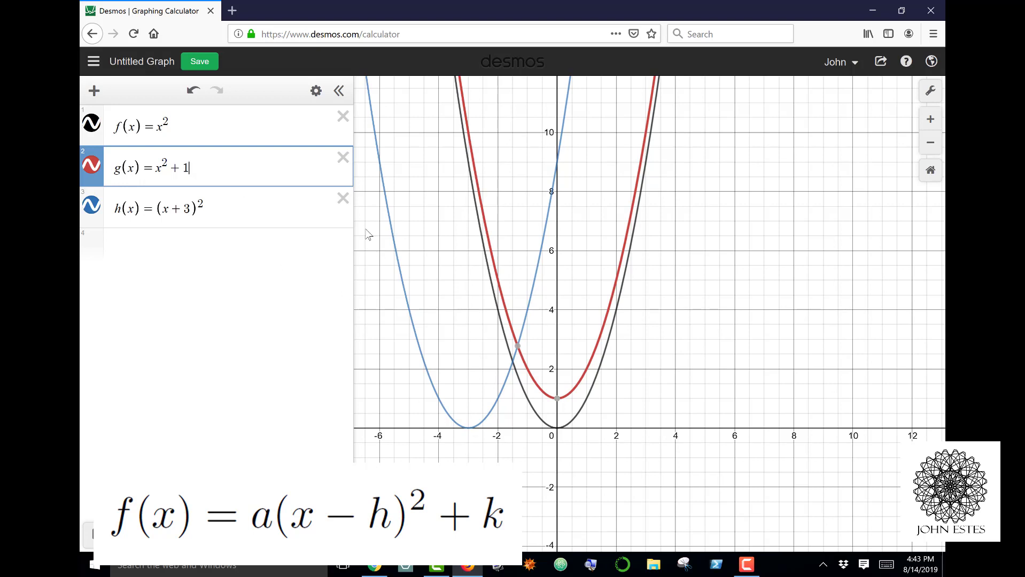
click(343, 199)
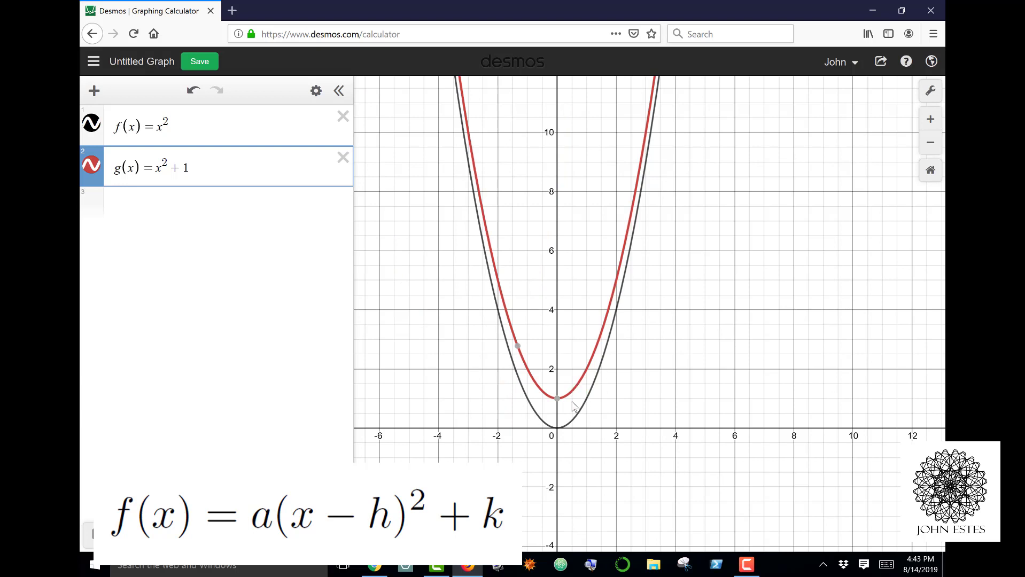
mouse_move(558, 401)
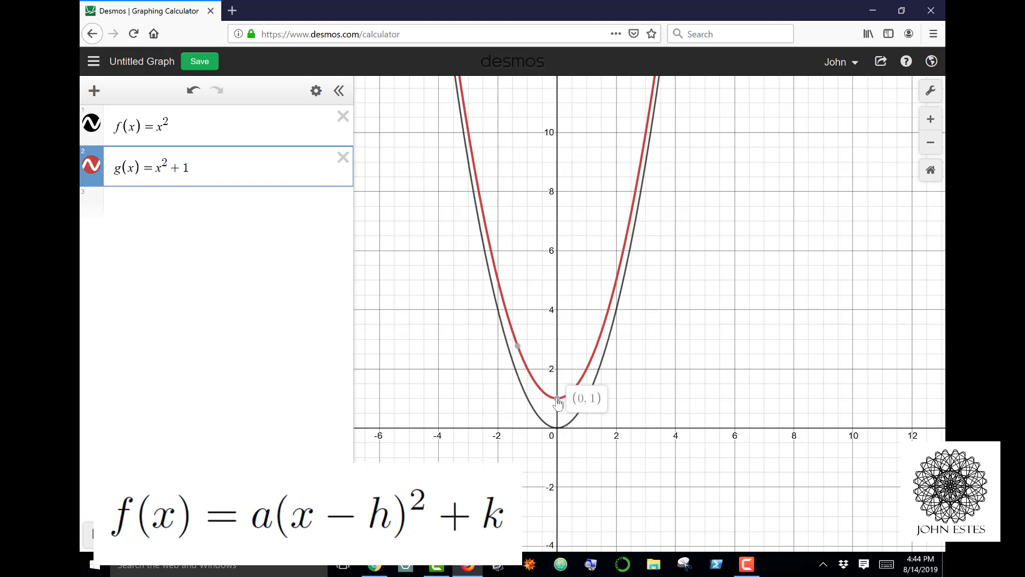
Step: Graph h(x) = x^2 − 2 as a third function and show the coordinates of its vertex
click(160, 202)
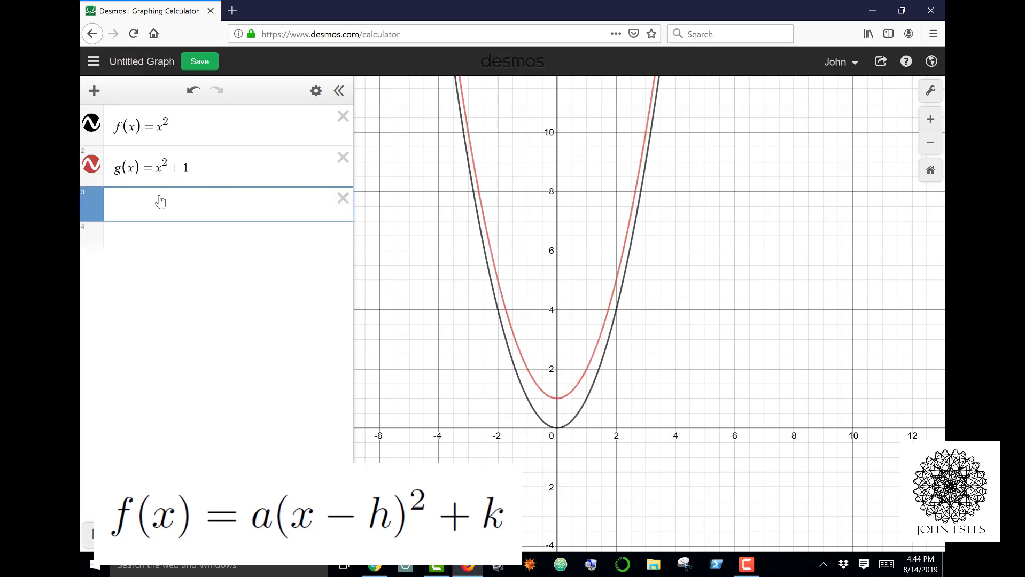
text(h(x)=)
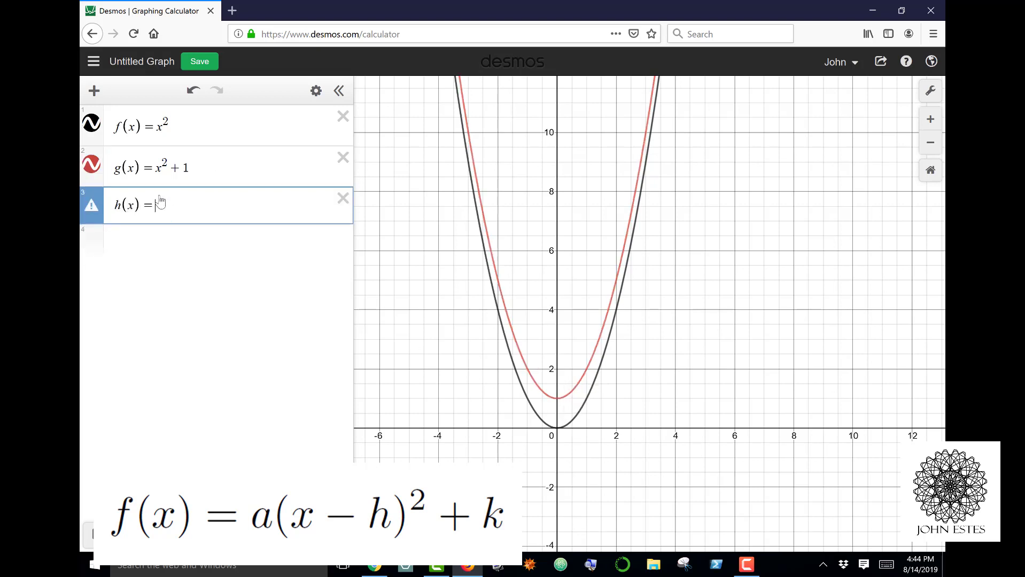
text(x^2)
text(-2)
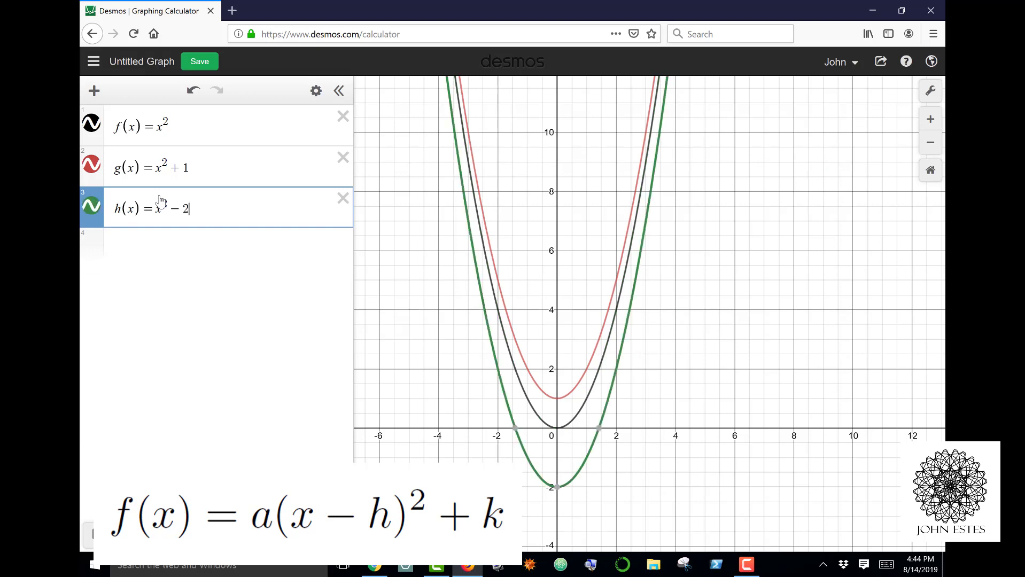
mouse_move(558, 489)
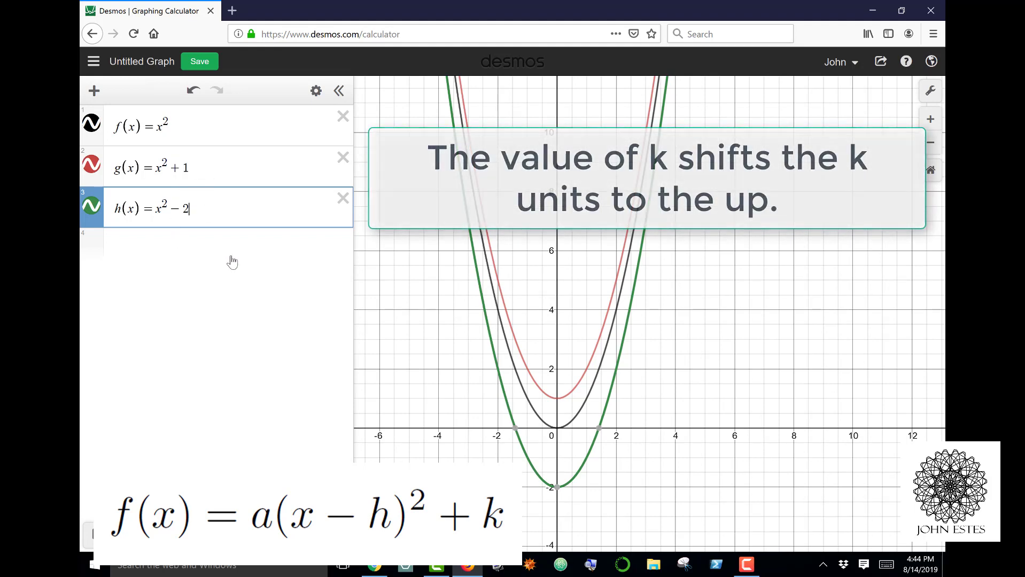
Step: Delete the h(x) expression and change g(x) to 3x^2
click(343, 198)
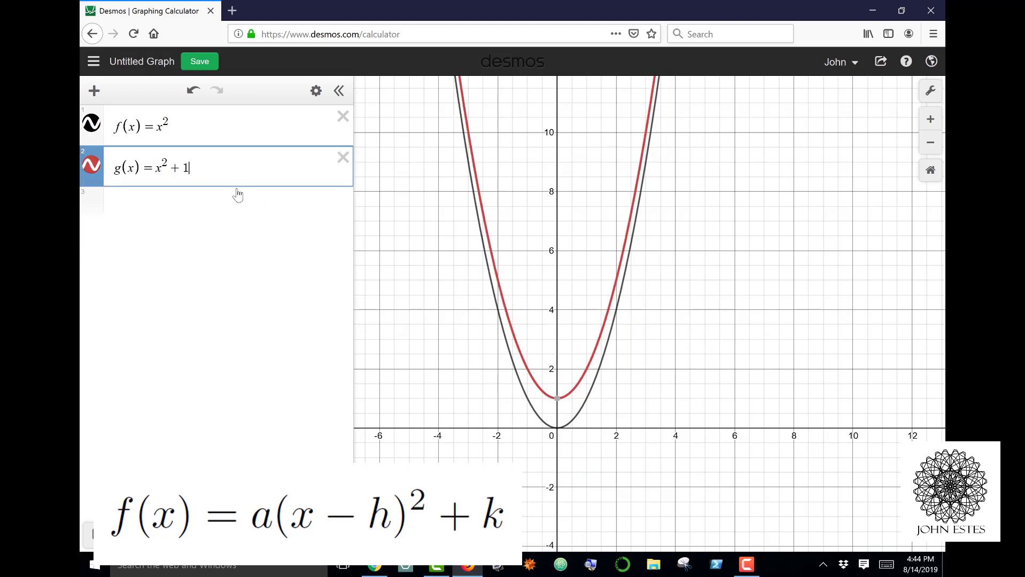
key(BackSpace)
key(BackSpace)
text(3)
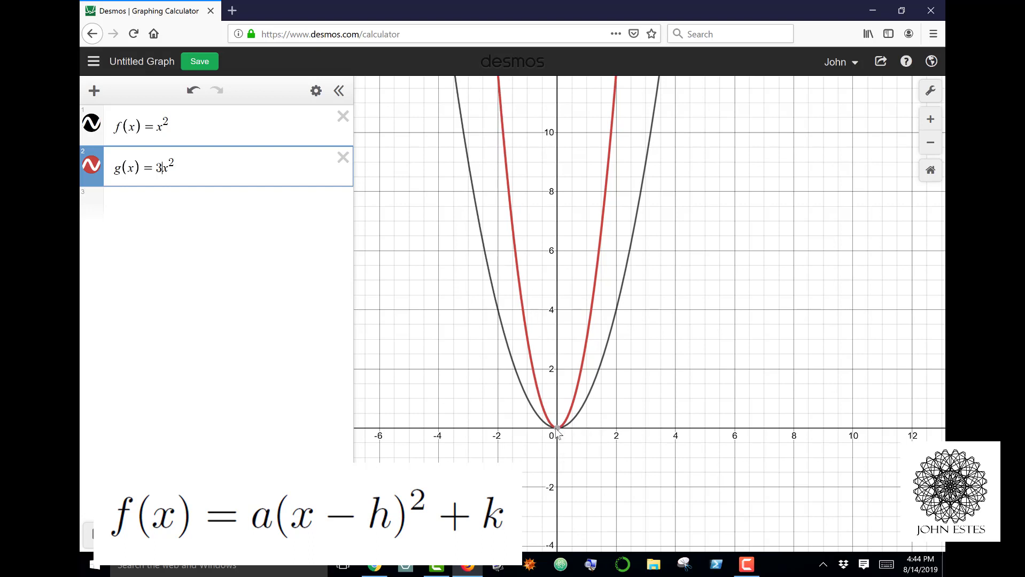
mouse_move(557, 430)
Step: Graph h(x) = .5x^2 as a third function and check its vertex on the graph
click(140, 204)
text(h(x)=.5)
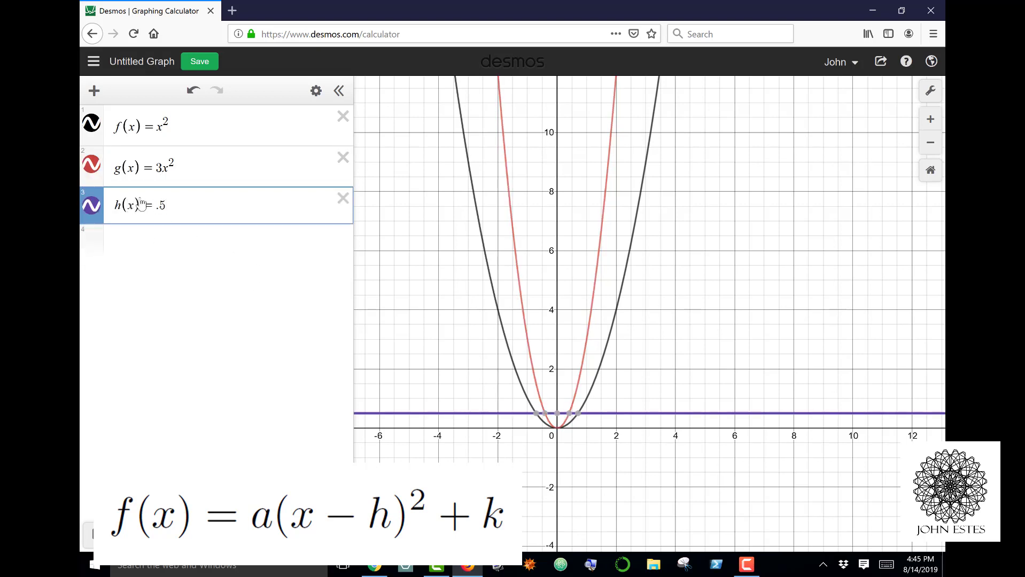
text(x^2)
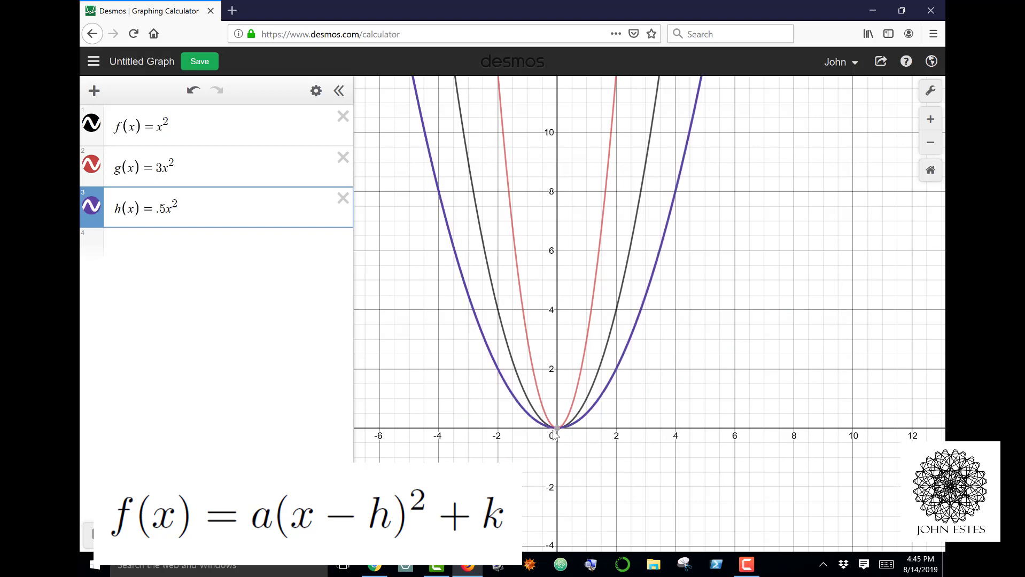
mouse_move(557, 429)
Step: Graph a fourth function j(x) = −2x^2 and bring its downward-opening parabola into view
click(130, 254)
text(j)
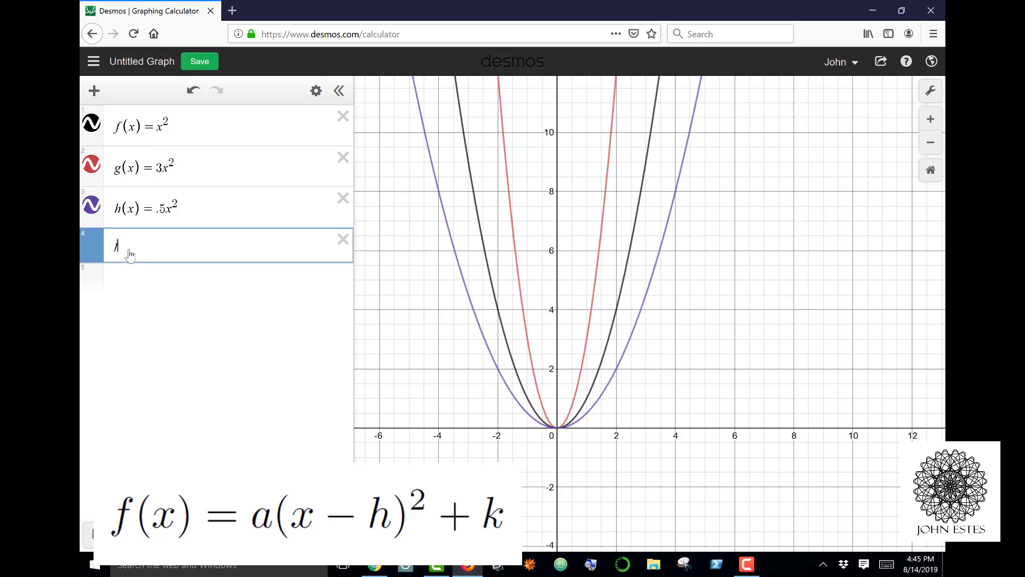
text((x))
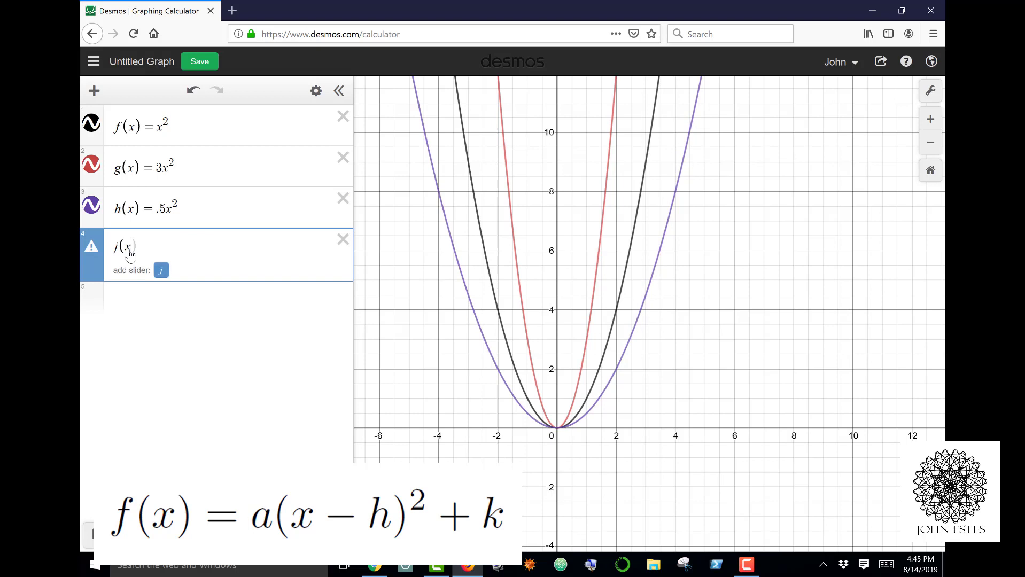
text(=-2)
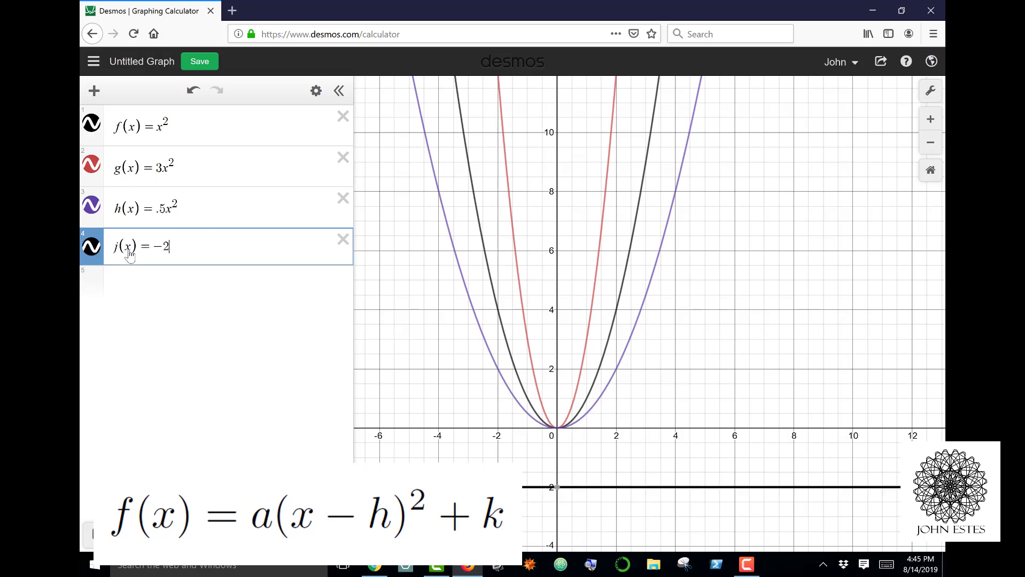
text(x^2)
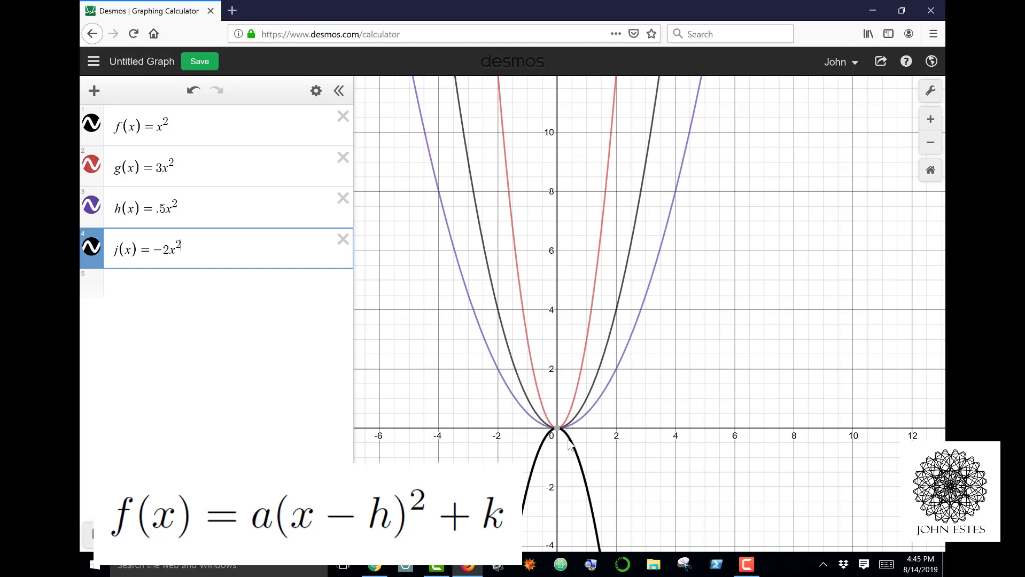
drag(569, 444, 559, 201)
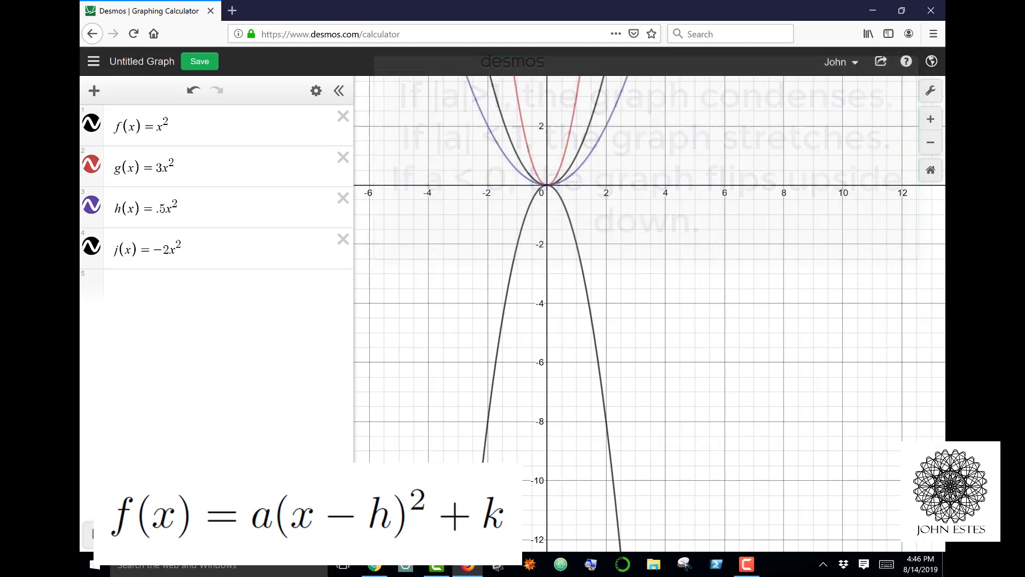
Step: Delete the f(x), g(x), h(x) and j(x) expressions from the list
click(344, 117)
click(343, 117)
click(343, 117)
click(343, 117)
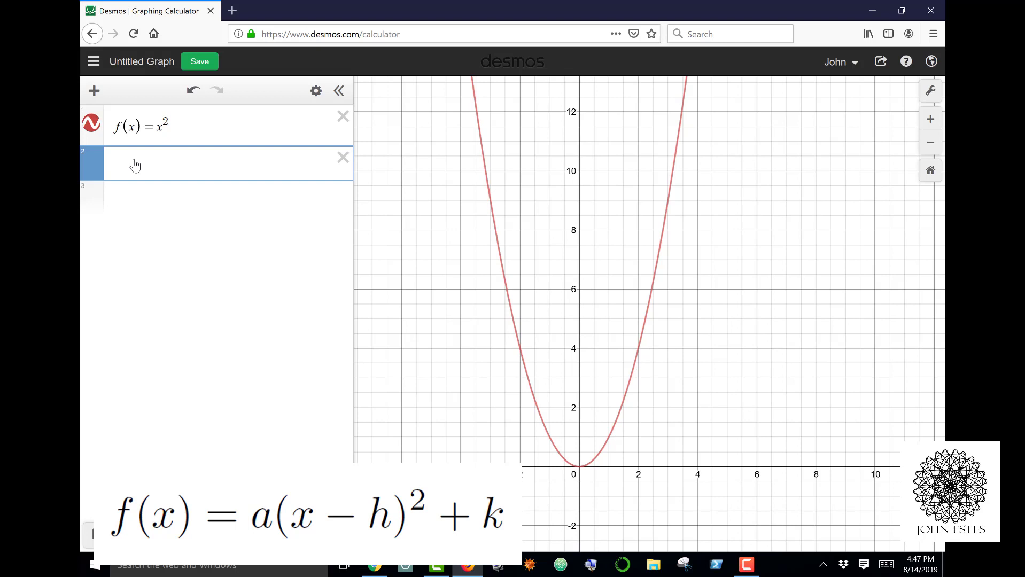
Step: Graph a second function g(x) = 2(x+1)^2 + 4 alongside f(x) and check its vertex on the graph
text(g(x)=)
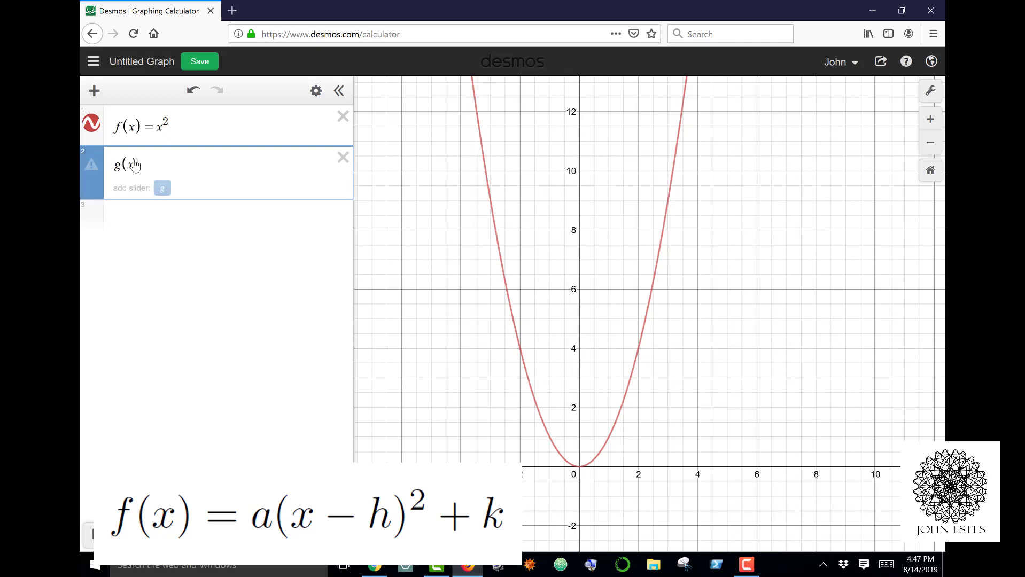
text(2)
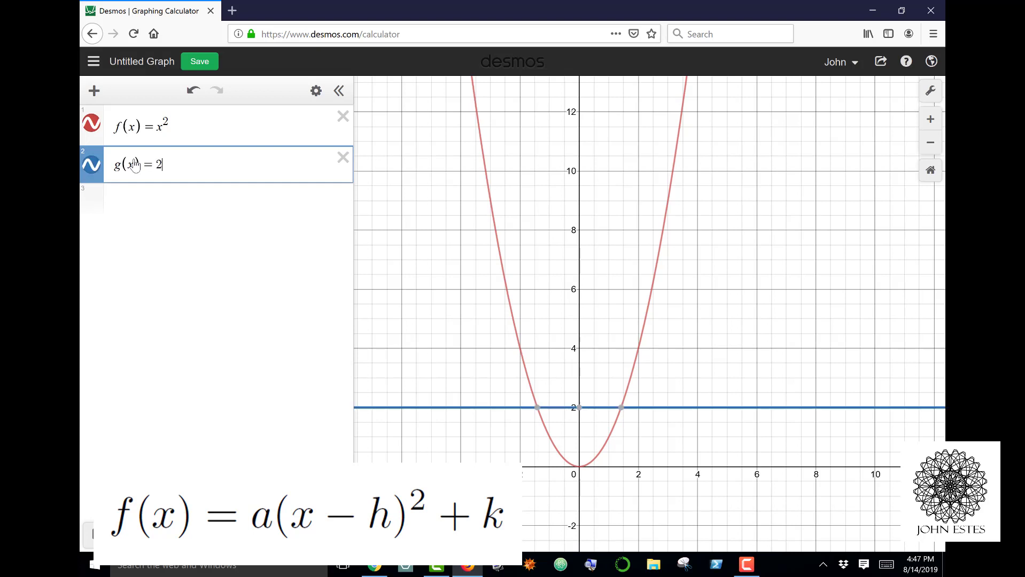
text((x)
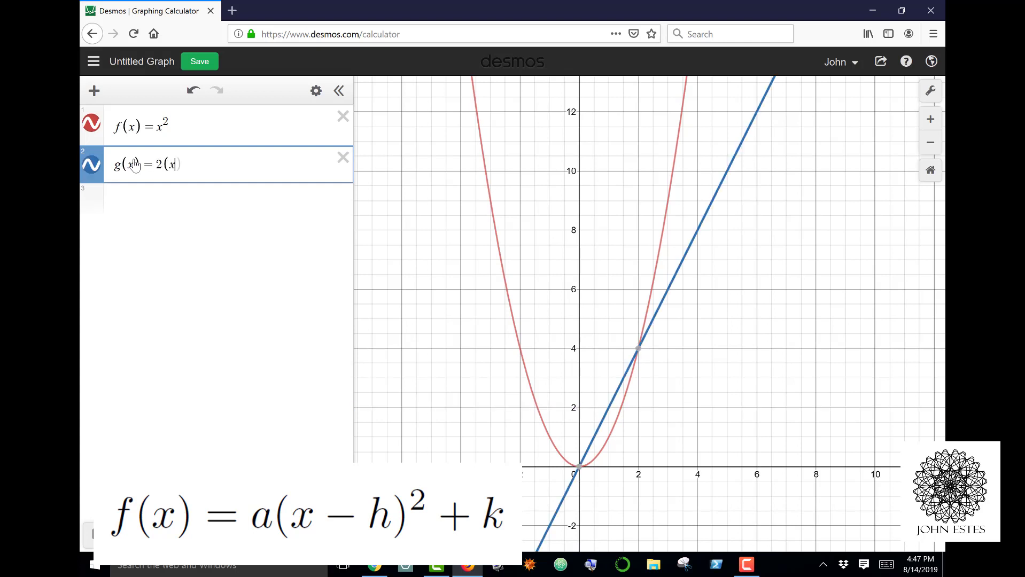
text(+1)^2)
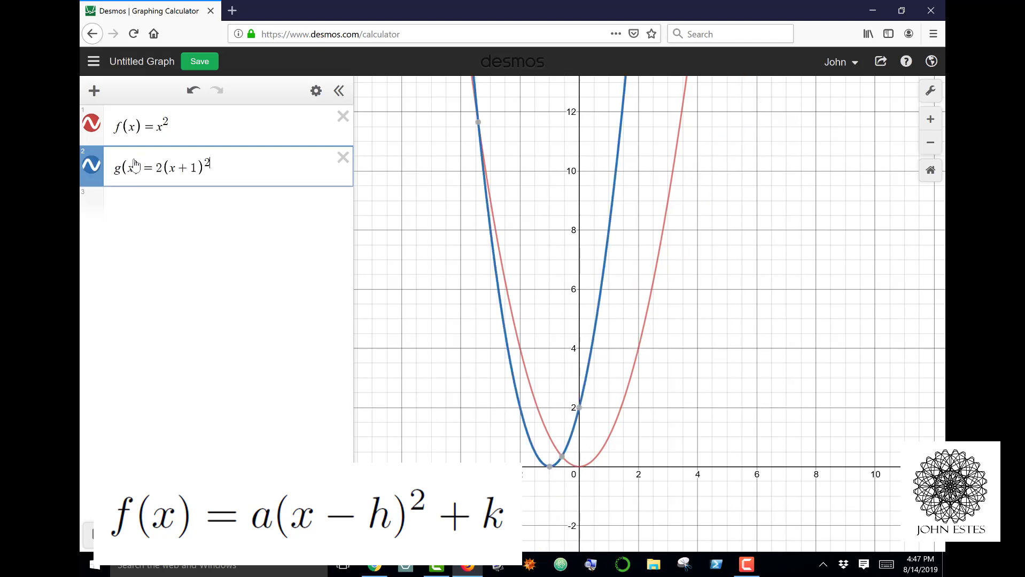
key(Right)
text(+ )
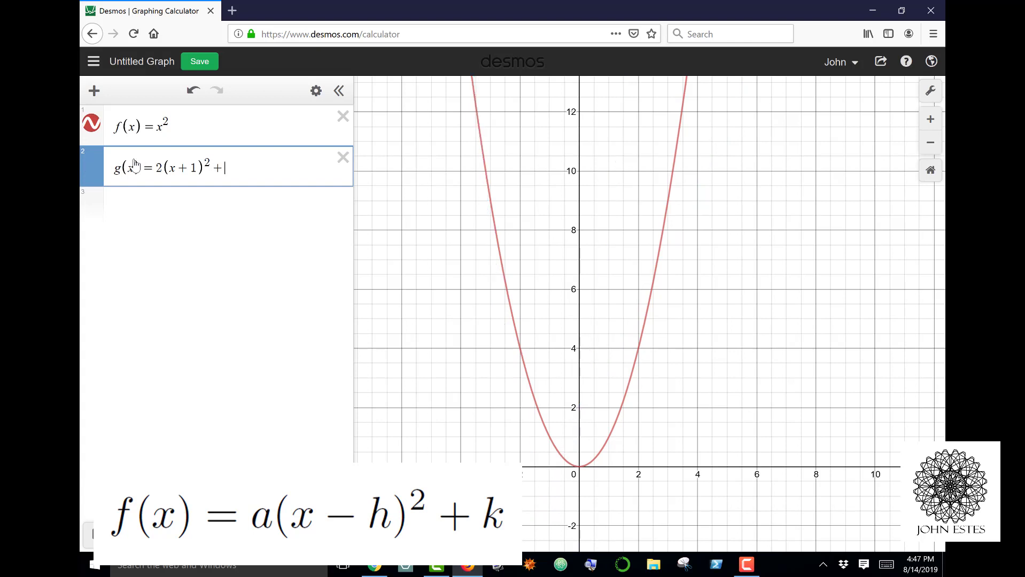
text(4)
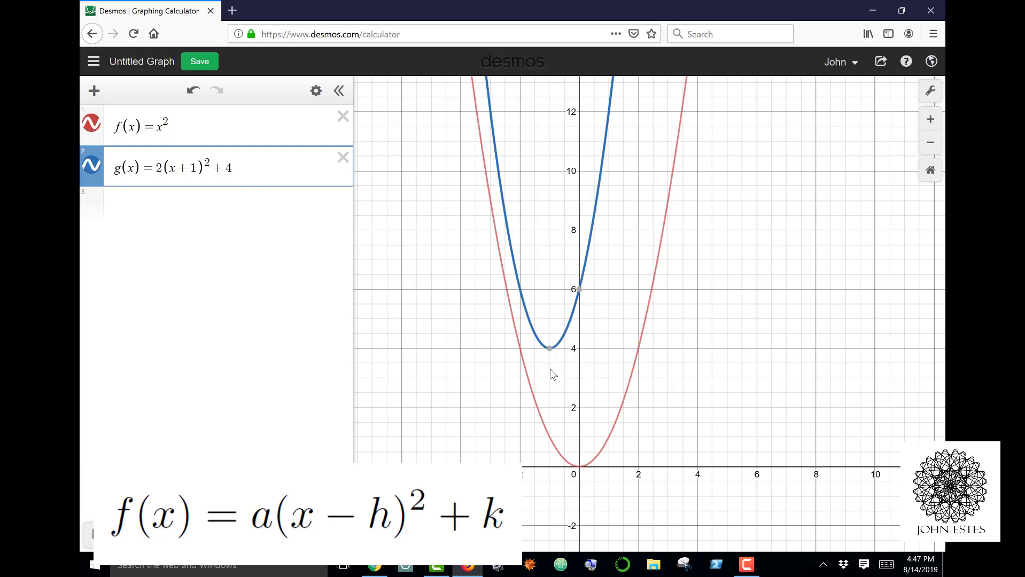
mouse_move(551, 353)
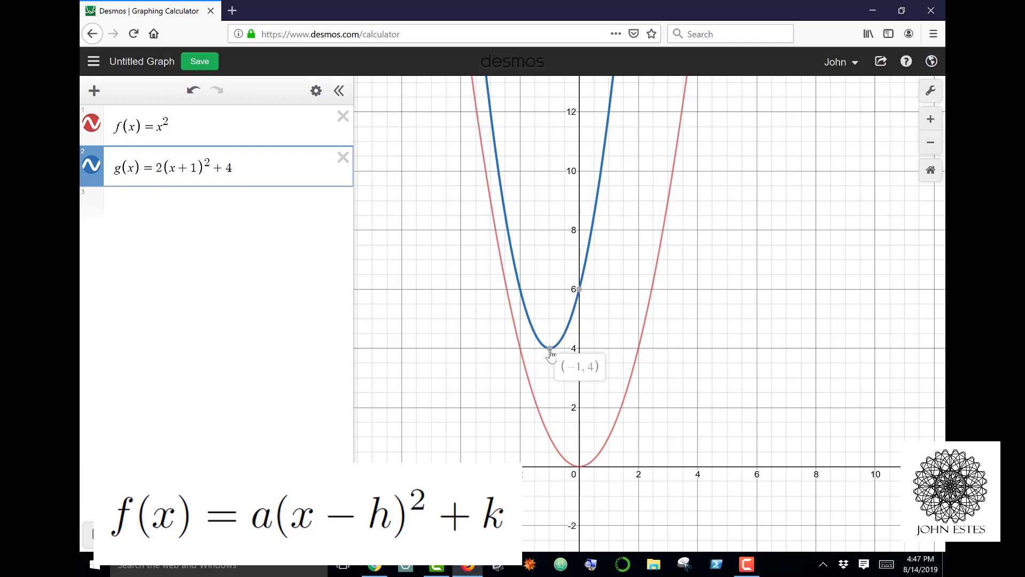
click(715, 384)
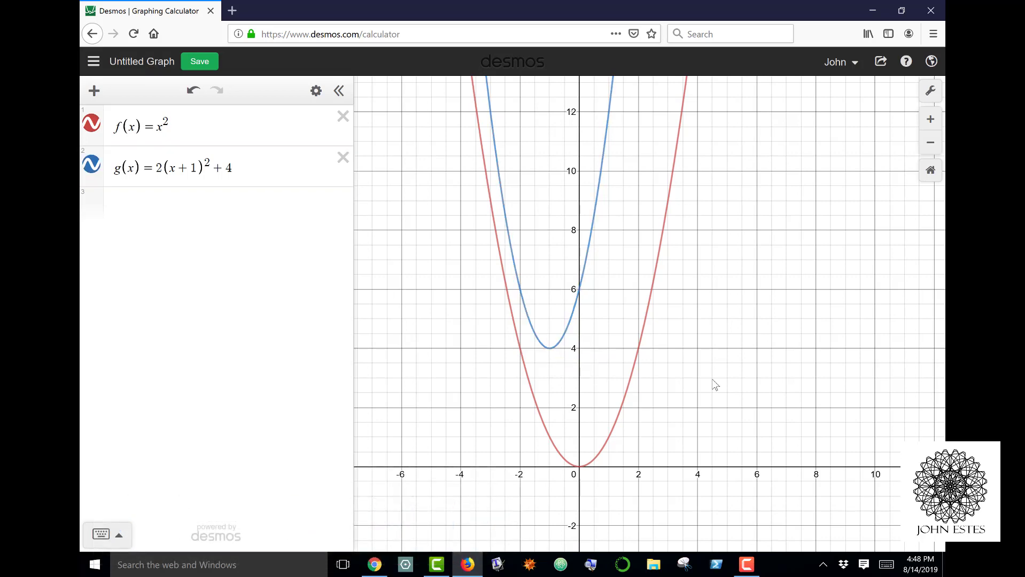